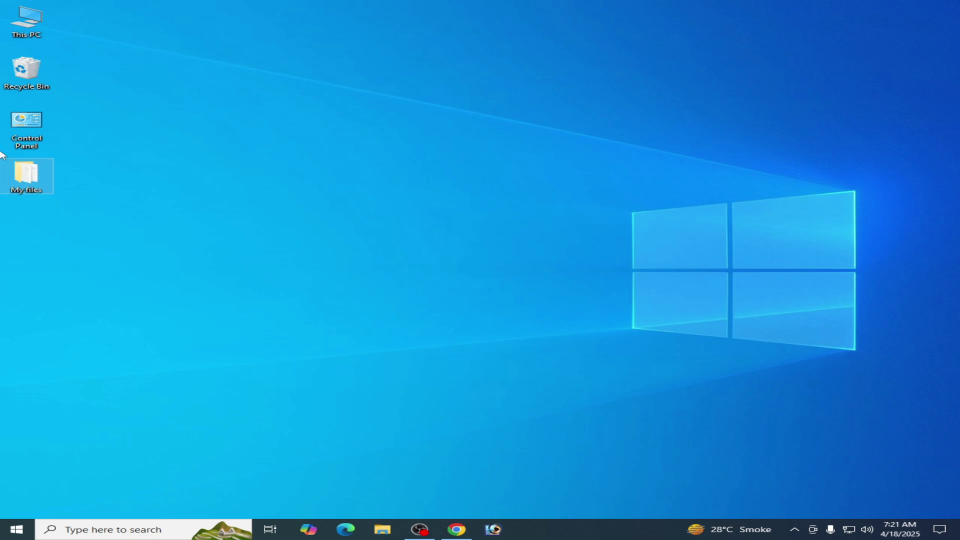
Delete BEService_TC2.exe from C:\Program Files (x86)\Common Files\BattlEye
{"action": "double_click", "coordinate": [26, 22]}
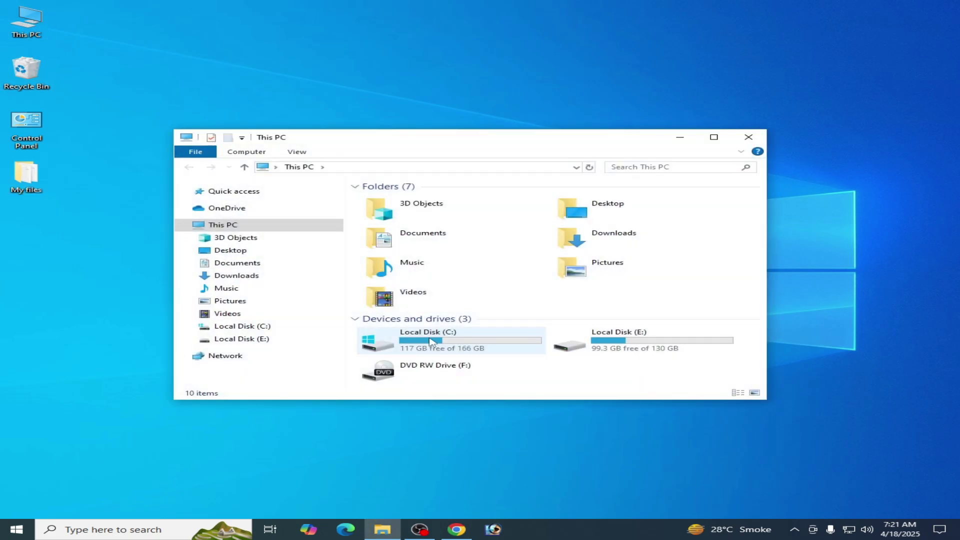
{"action": "mouse_move", "coordinate": [420, 375]}
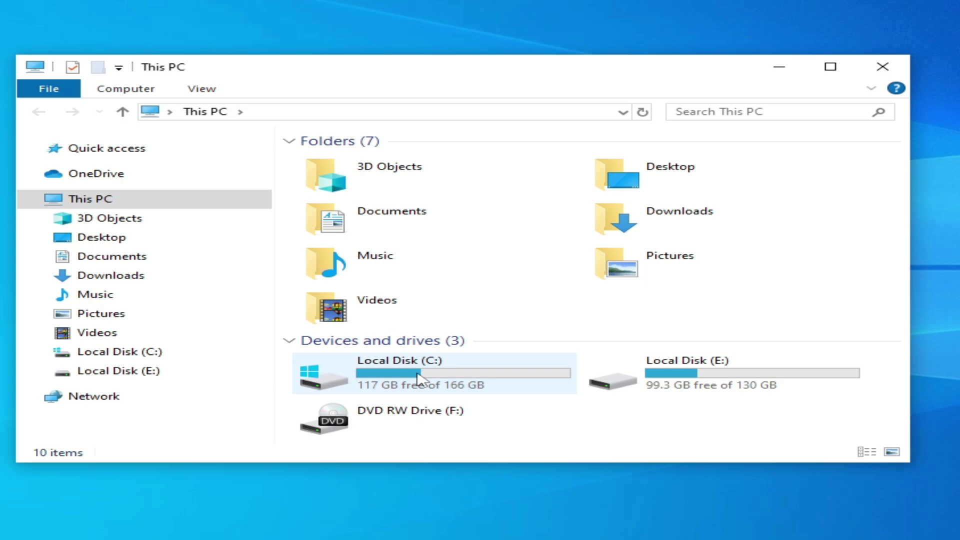
{"action": "double_click", "coordinate": [419, 379]}
{"action": "double_click", "coordinate": [383, 246]}
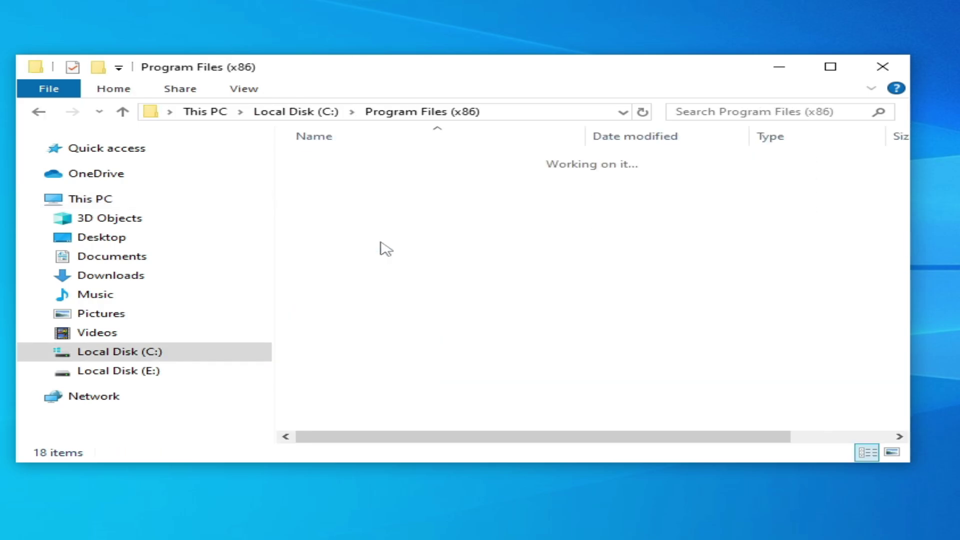
{"action": "double_click", "coordinate": [363, 175]}
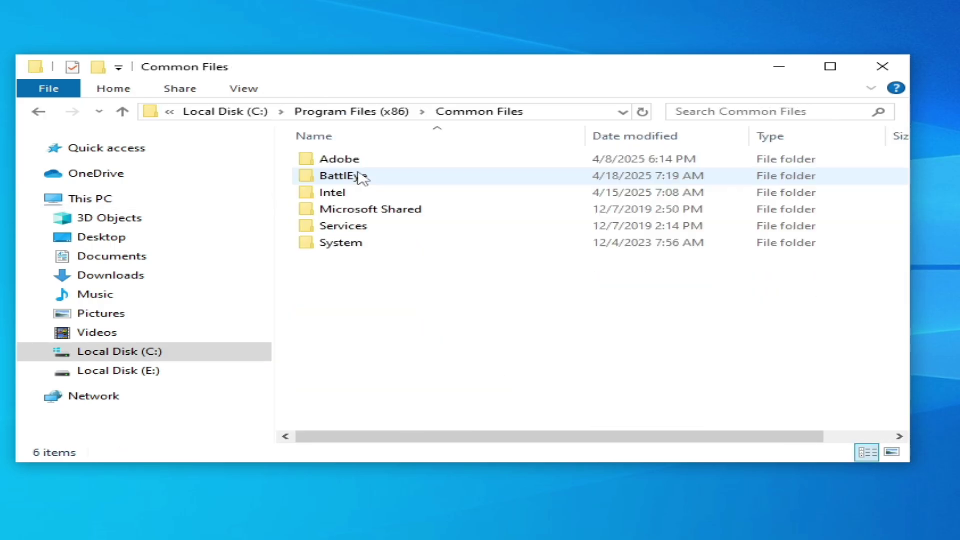
{"action": "double_click", "coordinate": [339, 178]}
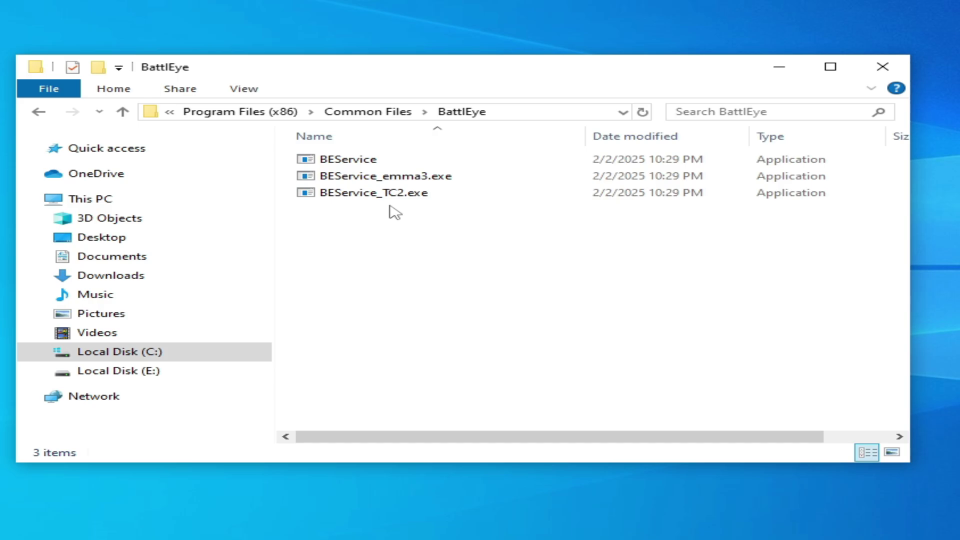
{"action": "right_click", "coordinate": [383, 193]}
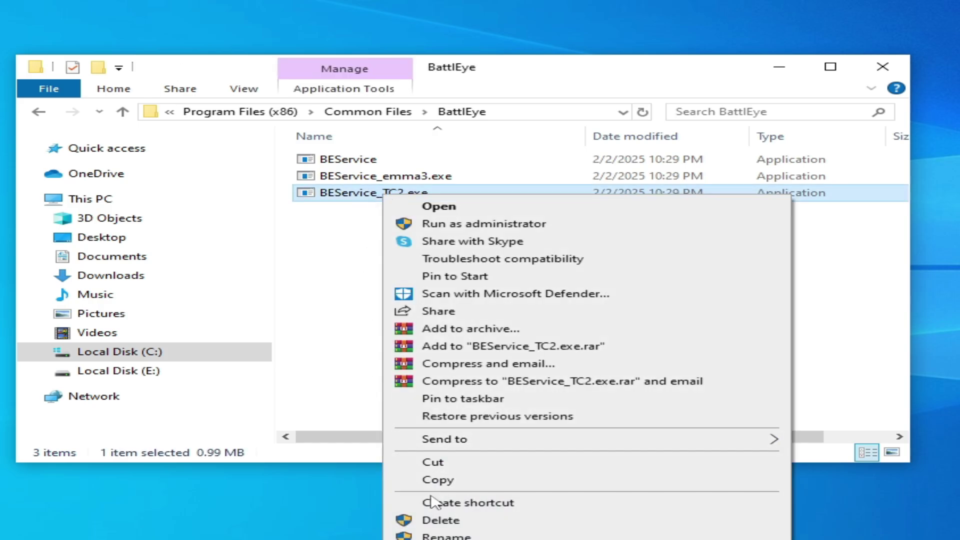
{"action": "left_click", "coordinate": [440, 520]}
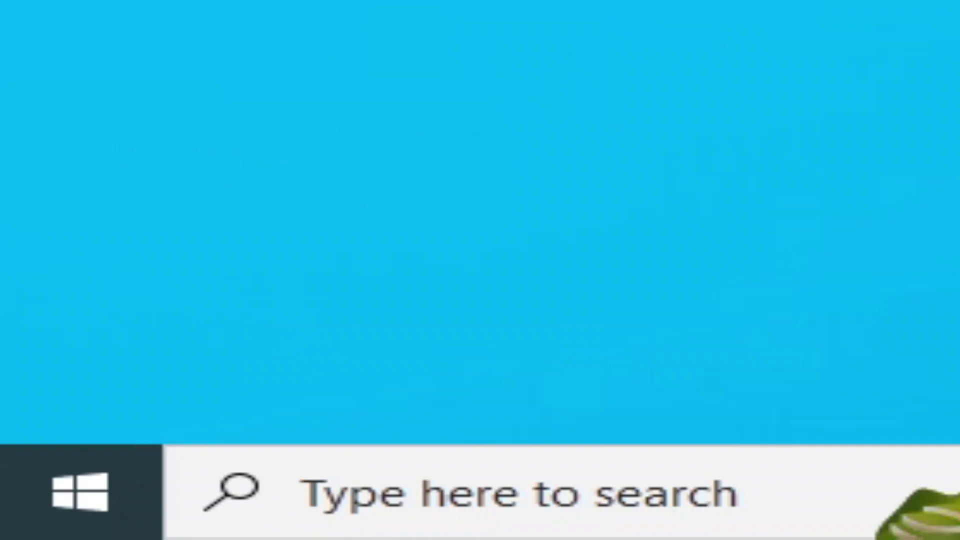
Search Windows from the taskbar for the Settings app
{"action": "left_click", "coordinate": [138, 530]}
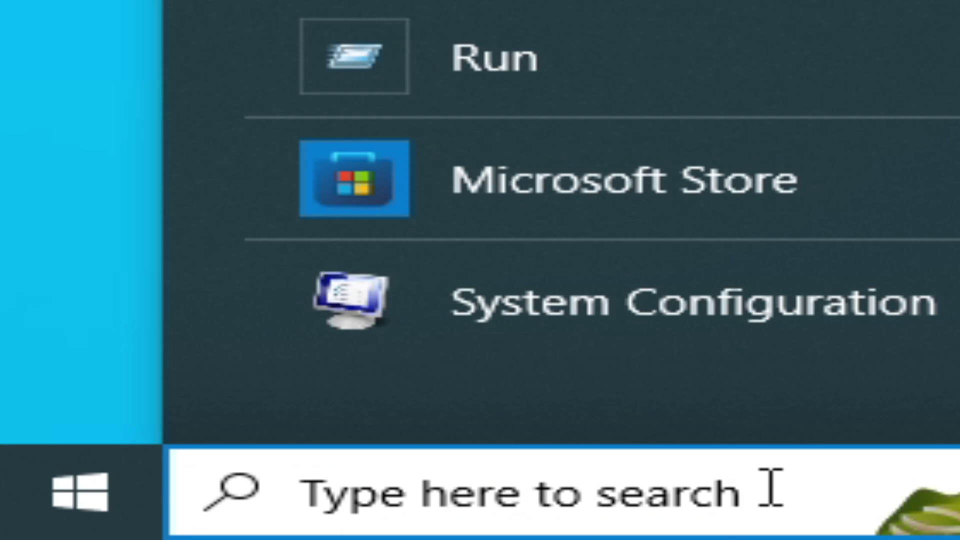
{"action": "type", "text": "set"}
{"action": "type", "text": "t"}
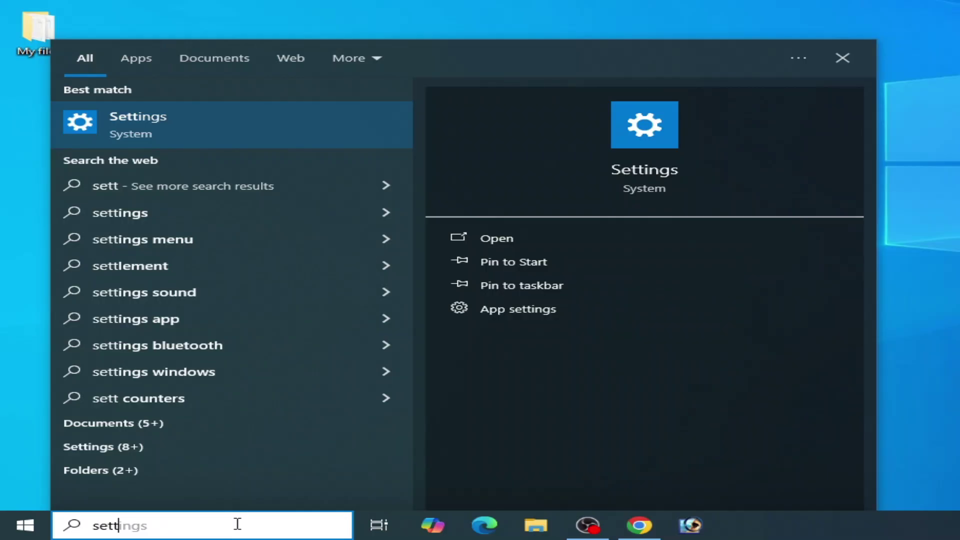
Launch Settings, go to Apps & features, and search the installed apps for FACEIT
{"action": "left_click", "coordinate": [158, 128]}
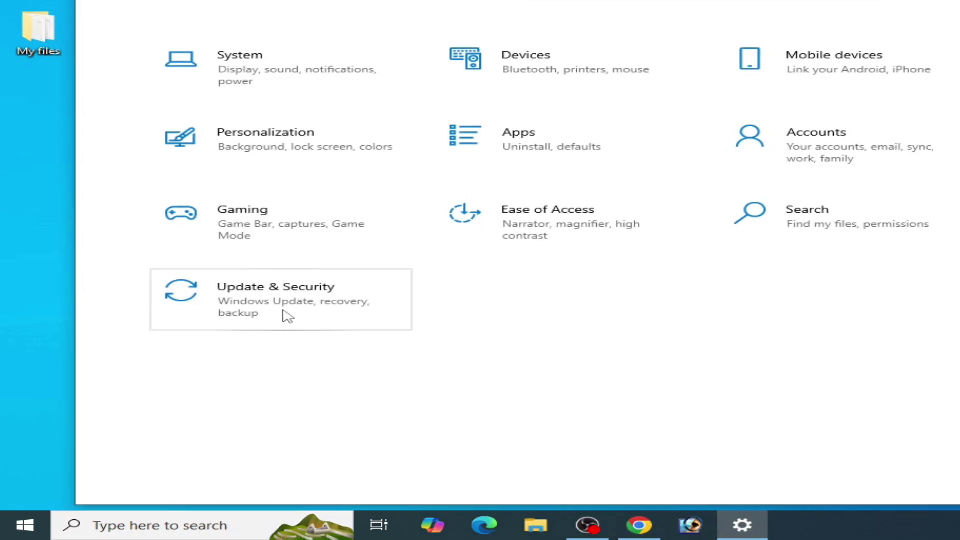
{"action": "left_click", "coordinate": [556, 160]}
{"action": "left_click", "coordinate": [515, 116]}
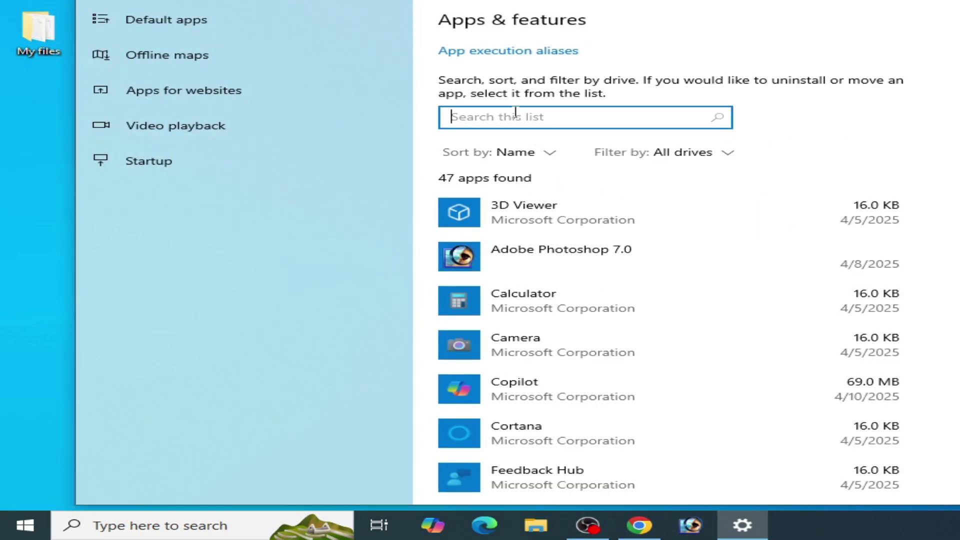
{"action": "type", "text": "face"}
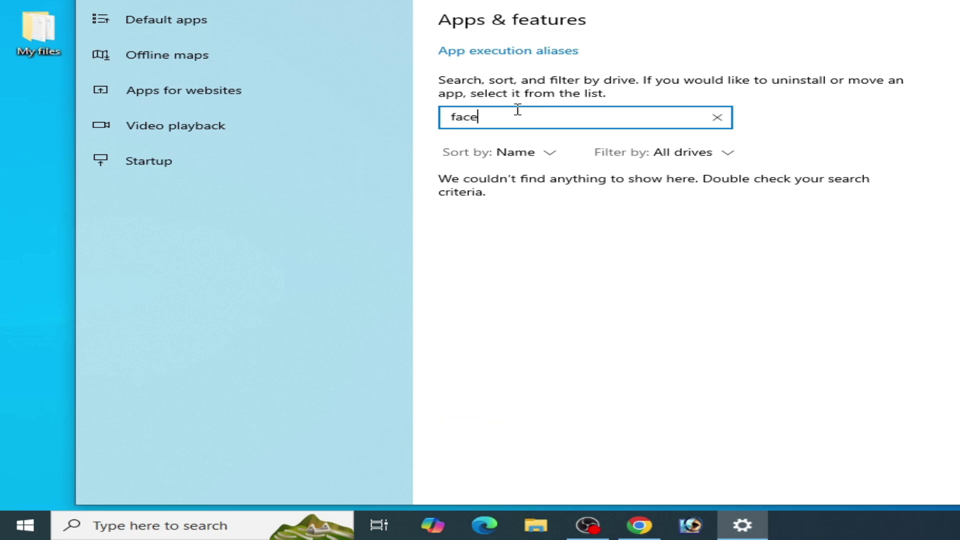
{"action": "type", "text": "it"}
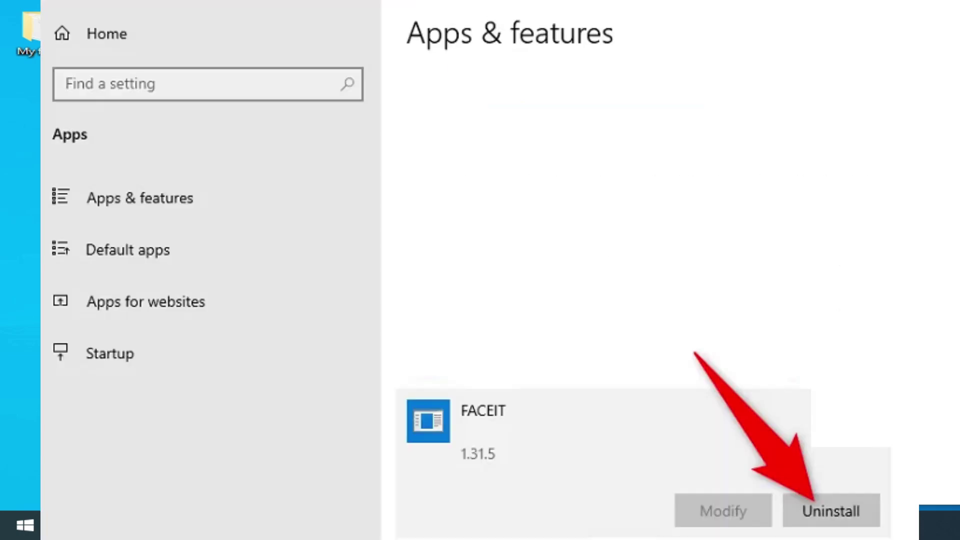